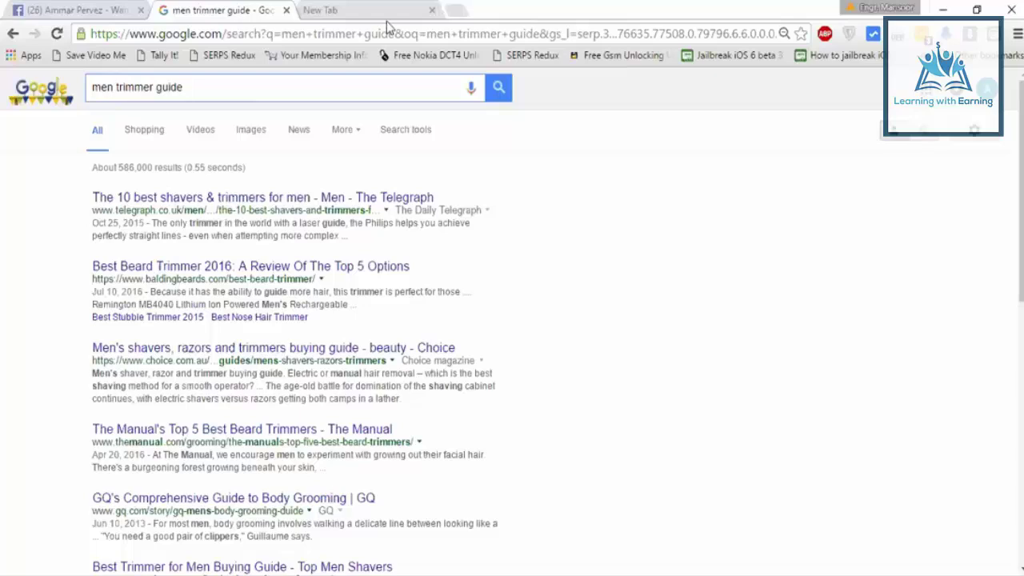
- Search Google for "adwords", open the Google AdWords site and start the sign-up
drag(239, 87, 77, 92)
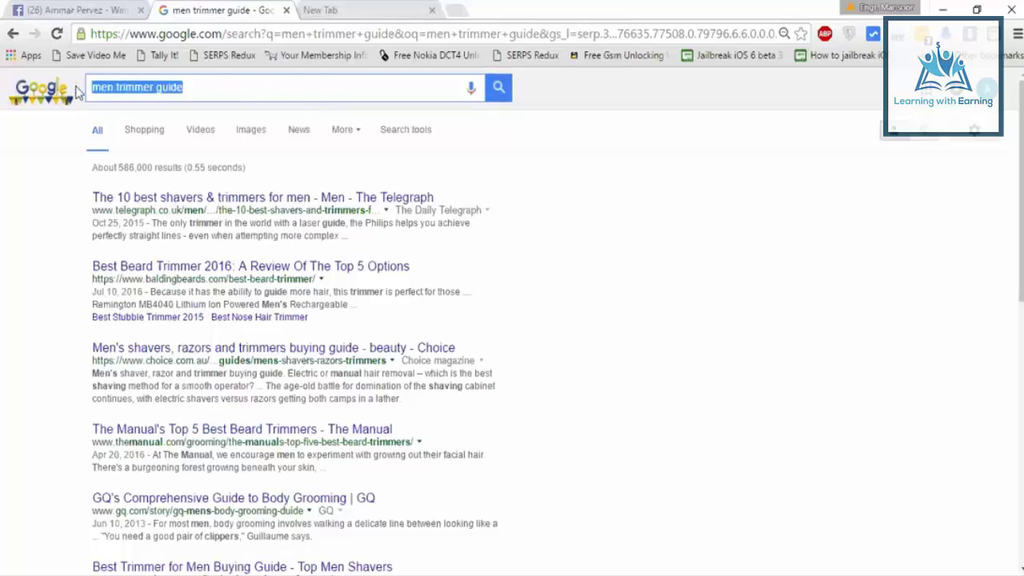
text(ad)
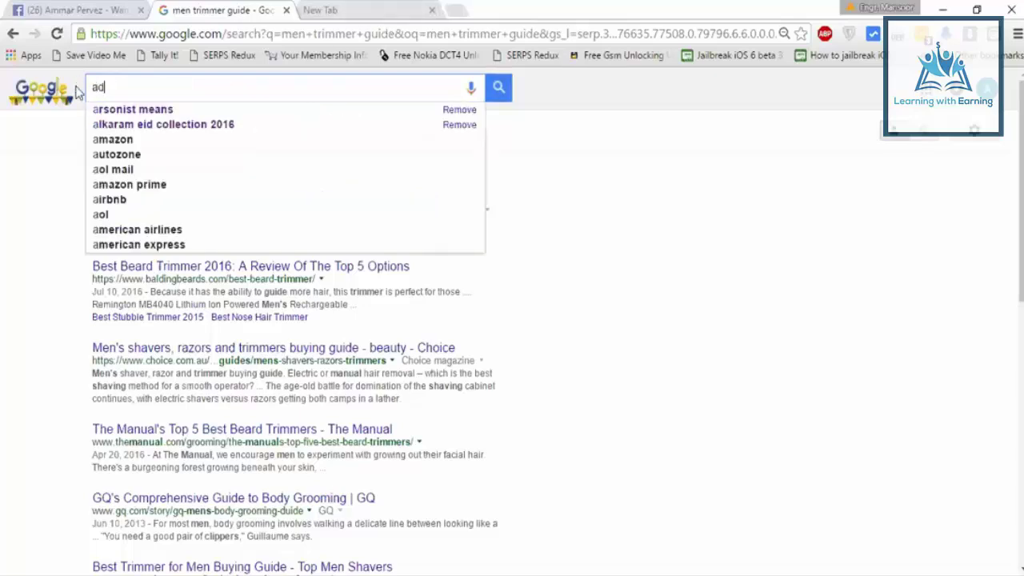
text(words)
key(Return)
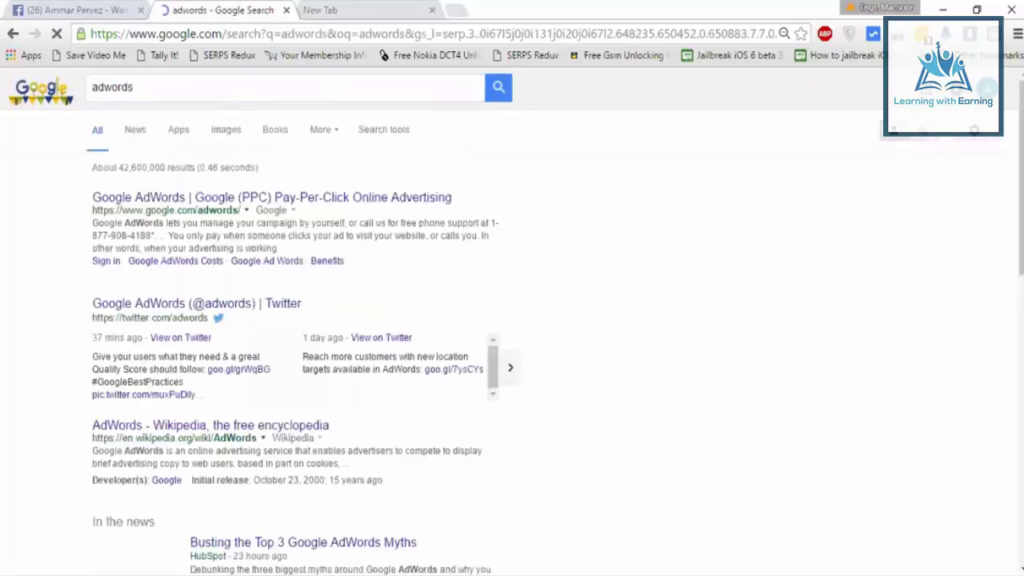
click(278, 203)
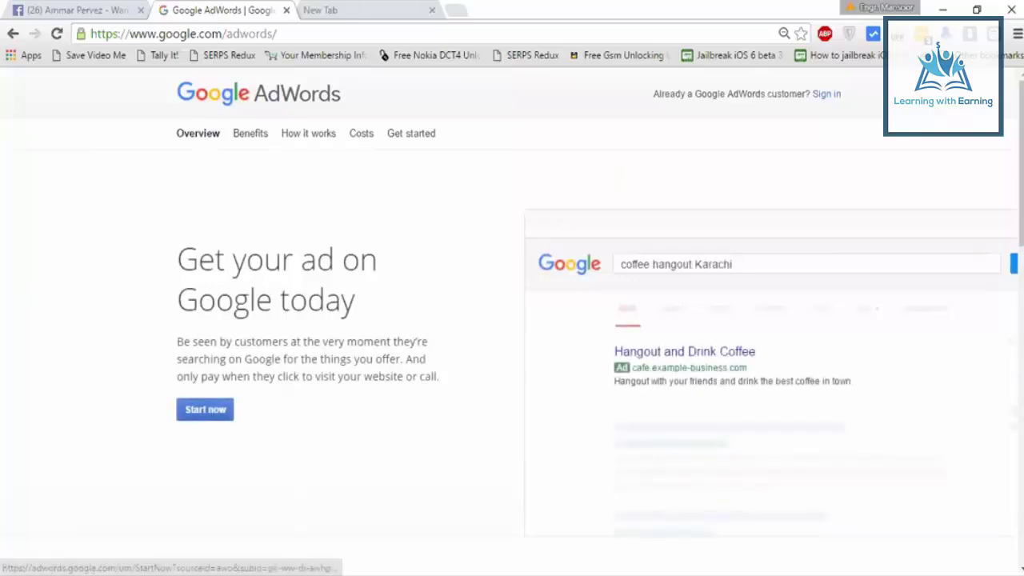
click(205, 409)
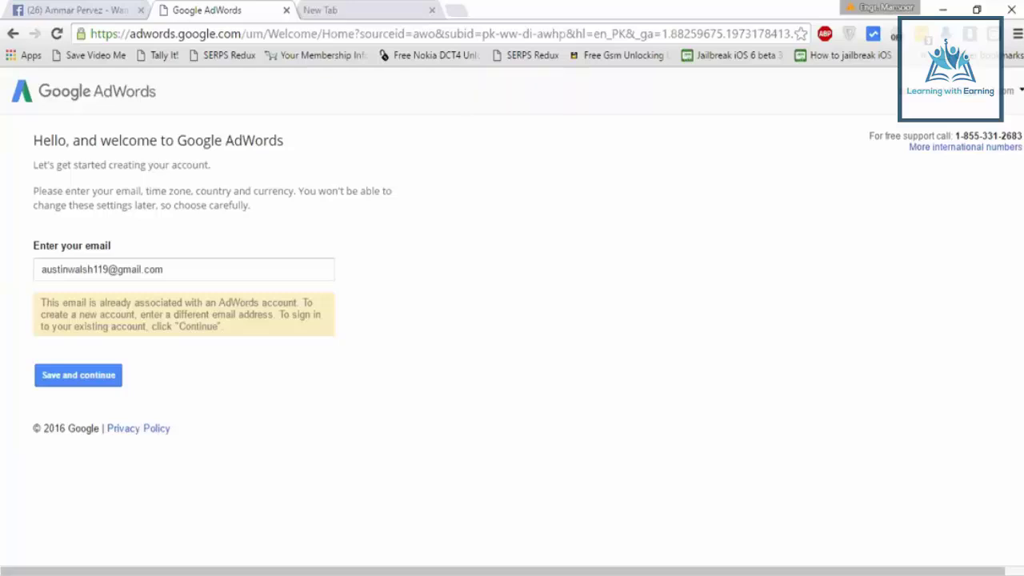
- Add a different Google account to AdWords, sign in with its filled-in password, and close the old AdWords page
click(1000, 90)
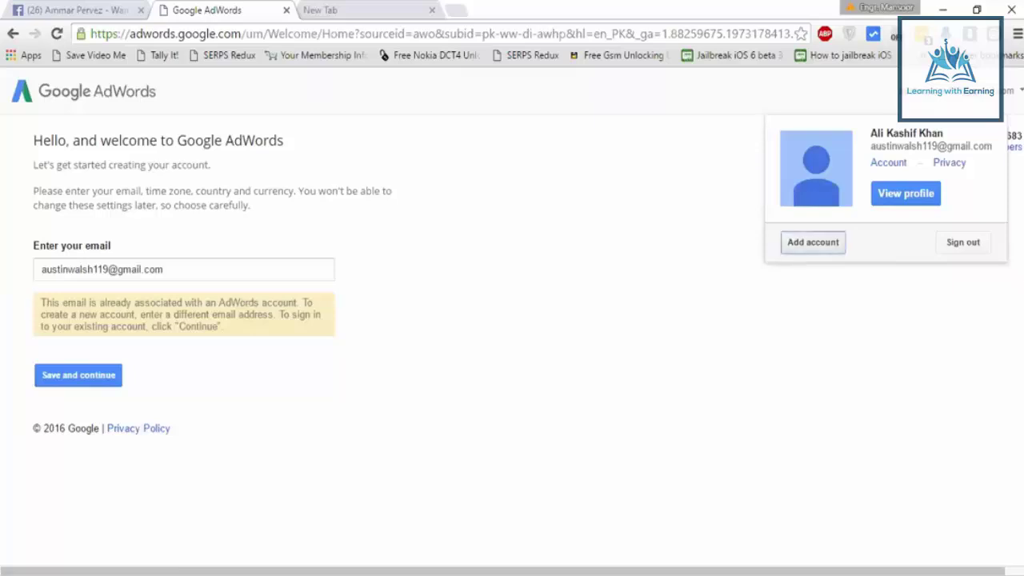
click(812, 241)
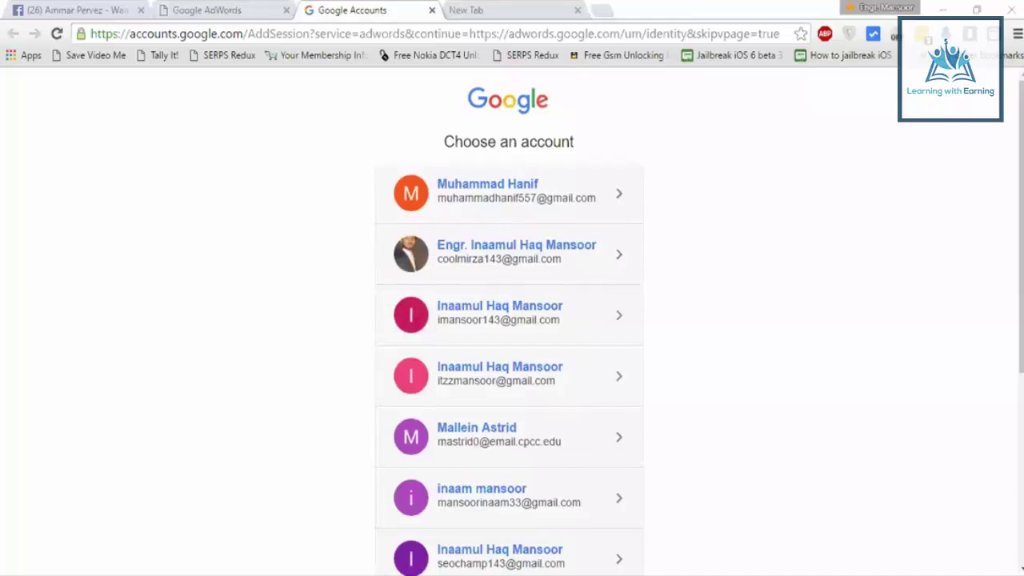
click(512, 254)
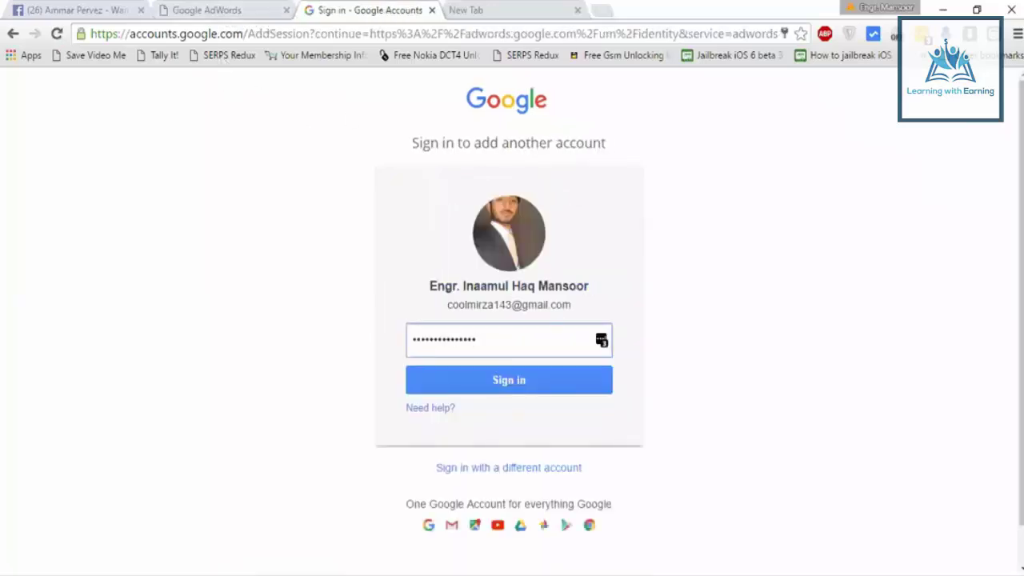
click(509, 380)
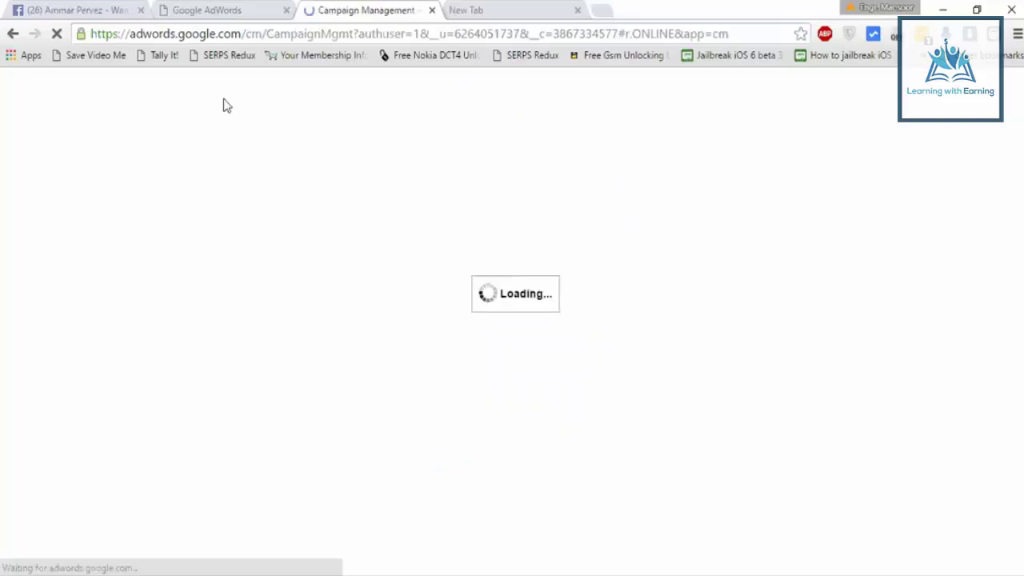
click(286, 9)
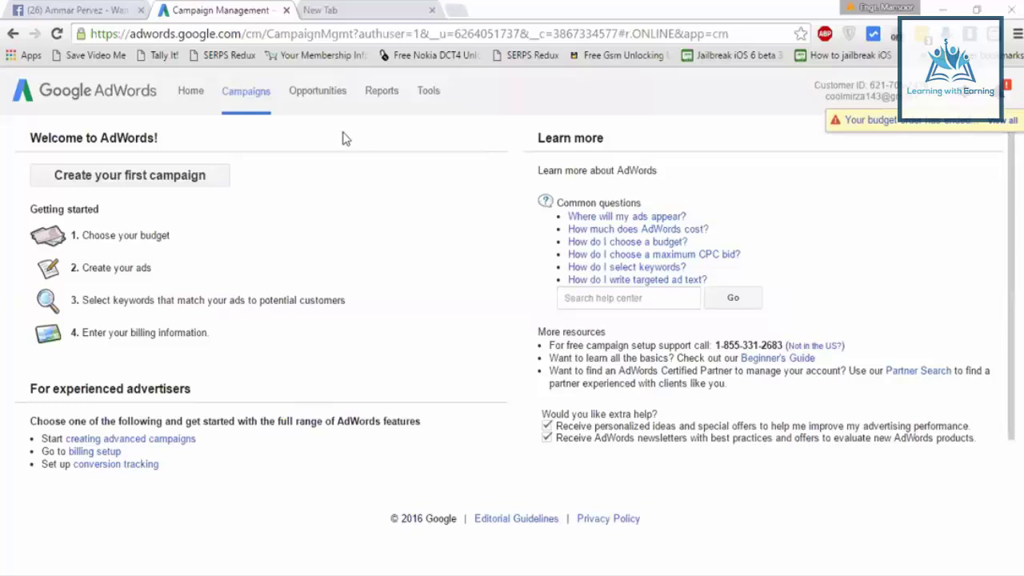
- Open Keyword Planner and expand the search for new keywords using a phrase, website or category
click(429, 93)
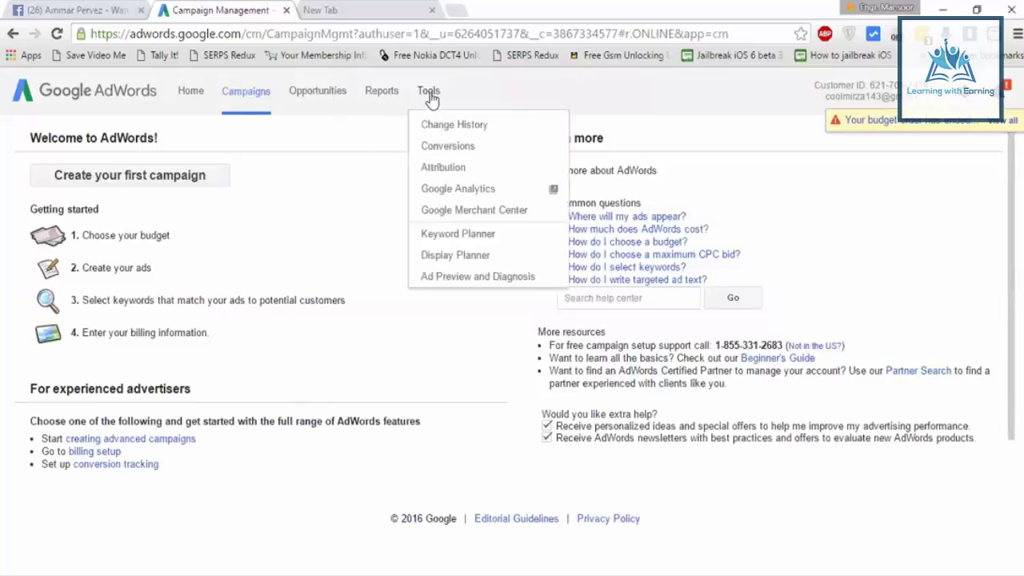
click(438, 237)
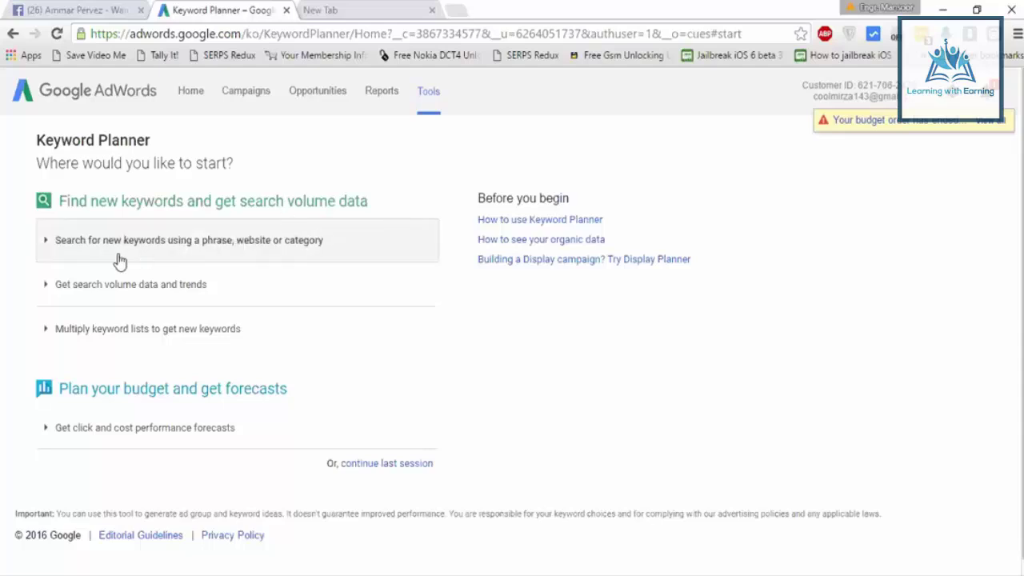
click(211, 253)
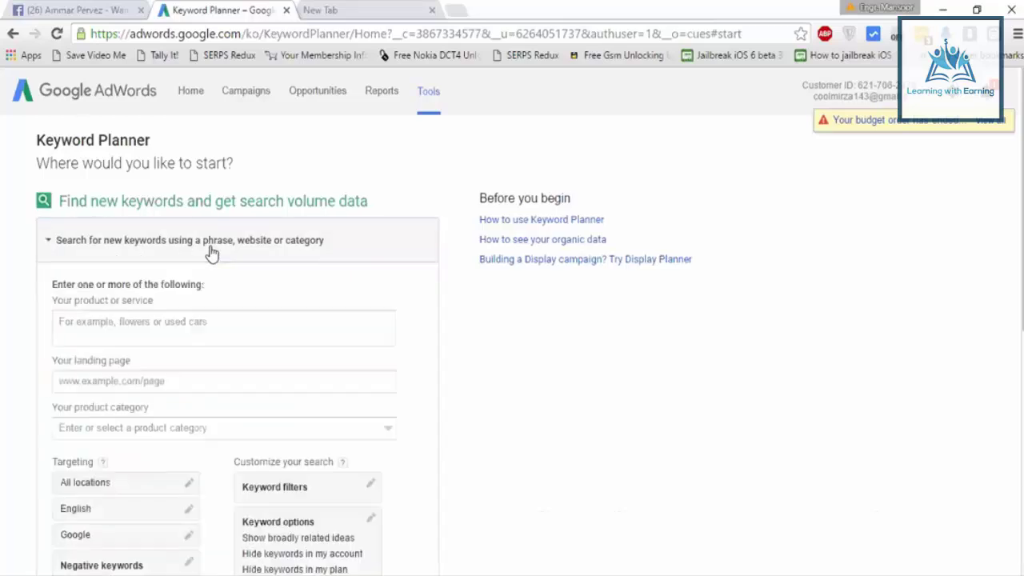
- Enter "how to get rid" as the product or service for the new keyword search
click(200, 328)
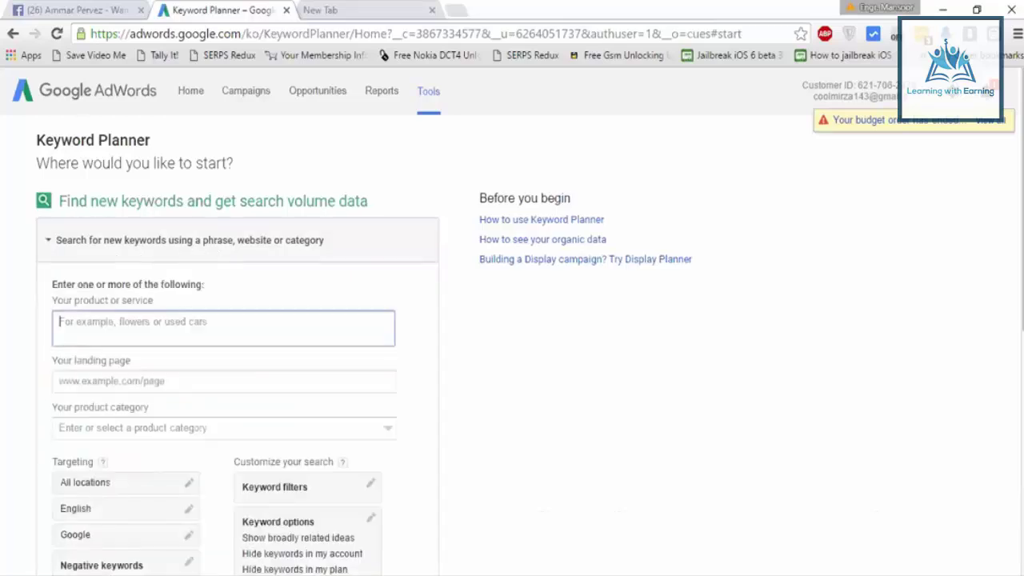
text(how to )
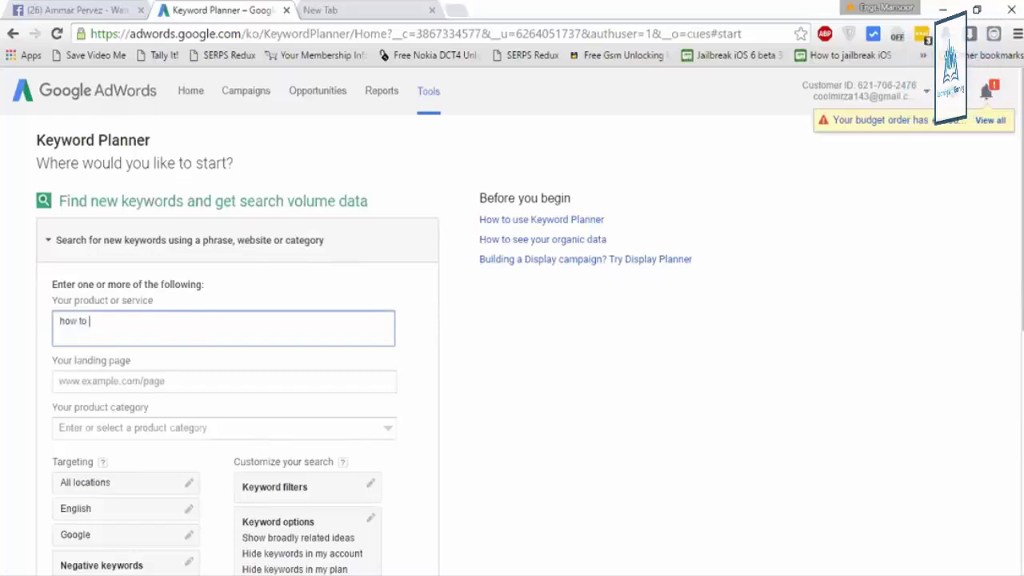
text(get rid)
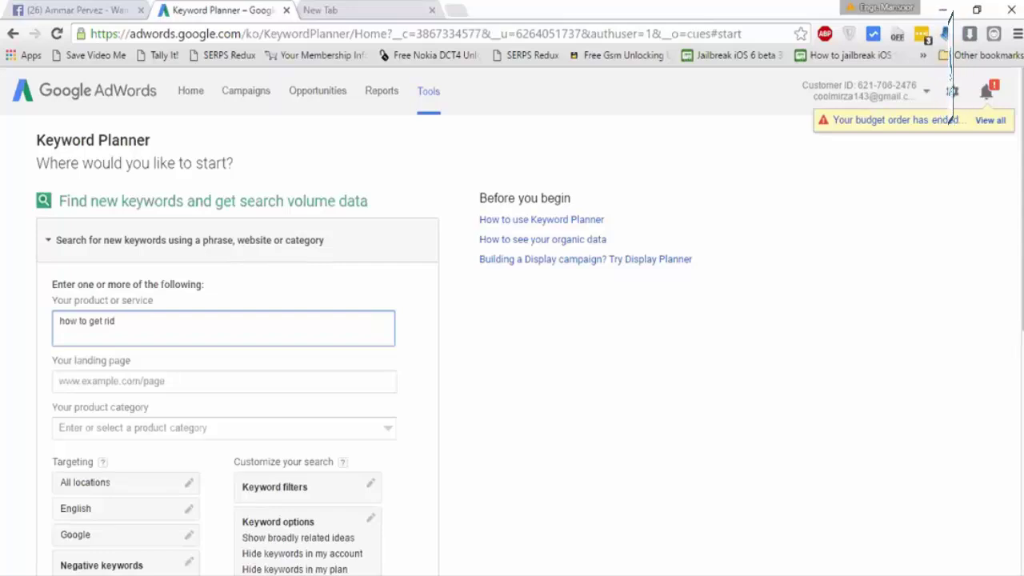
- Open the targeted locations of the keyword search for editing
scroll(512, 344, down, 2)
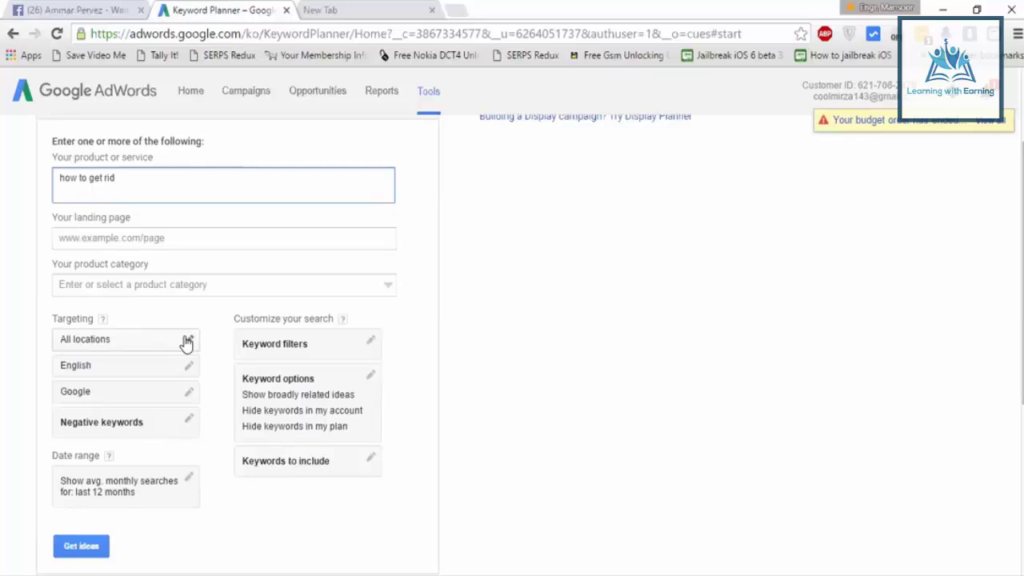
click(186, 342)
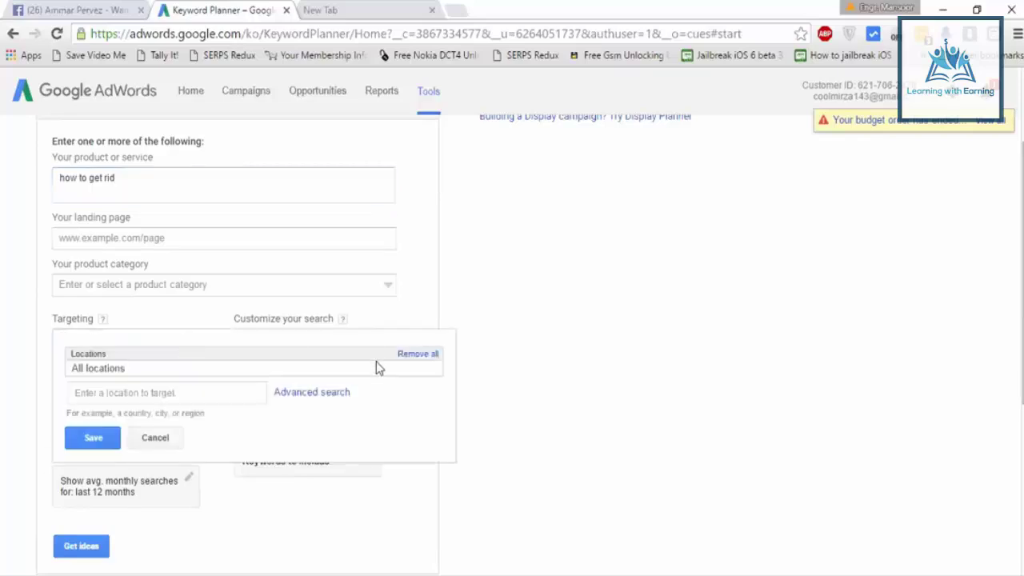
click(188, 392)
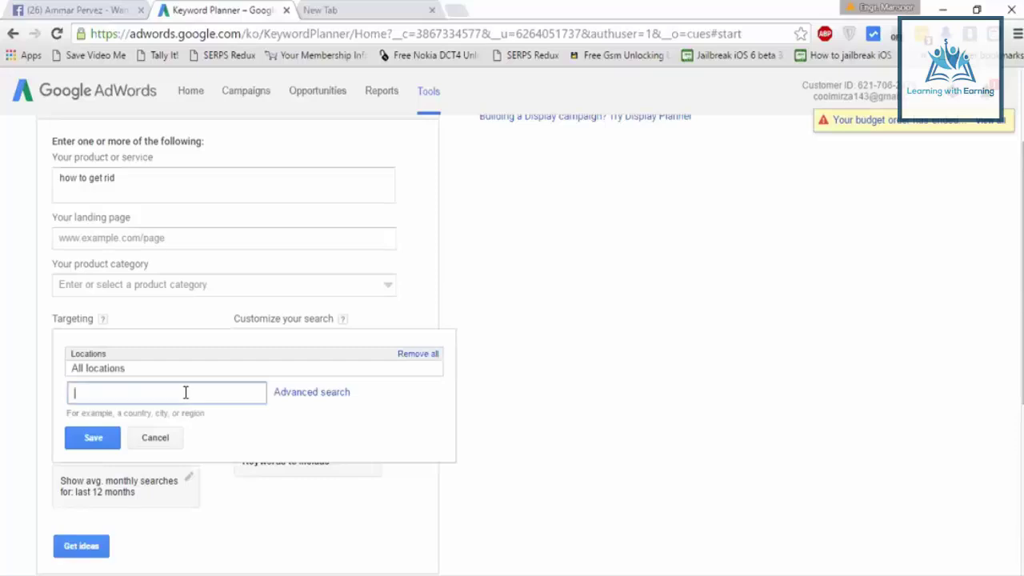
text(chic)
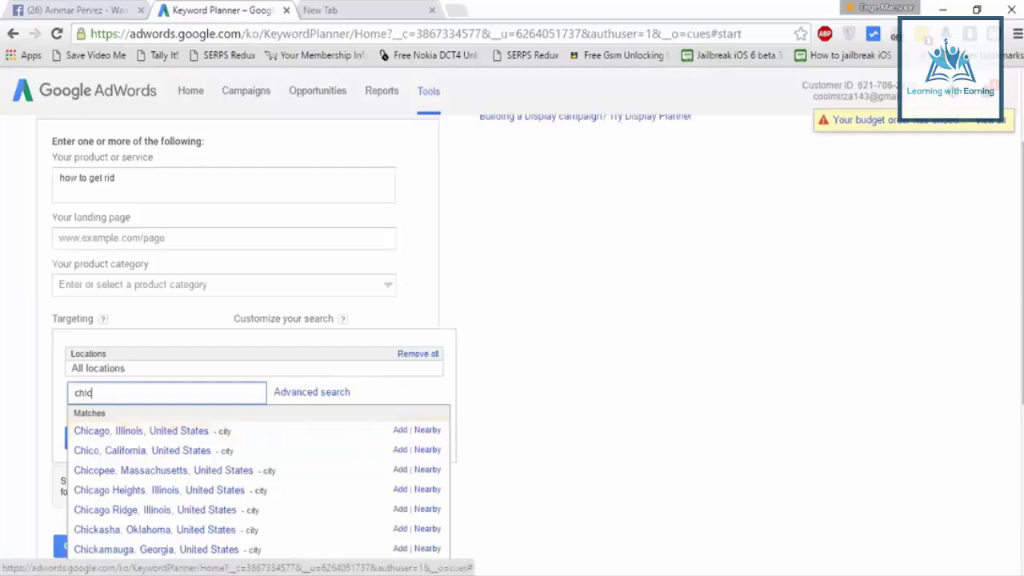
key(Escape)
key(BackSpace)
key(BackSpace)
key(BackSpace)
key(BackSpace)
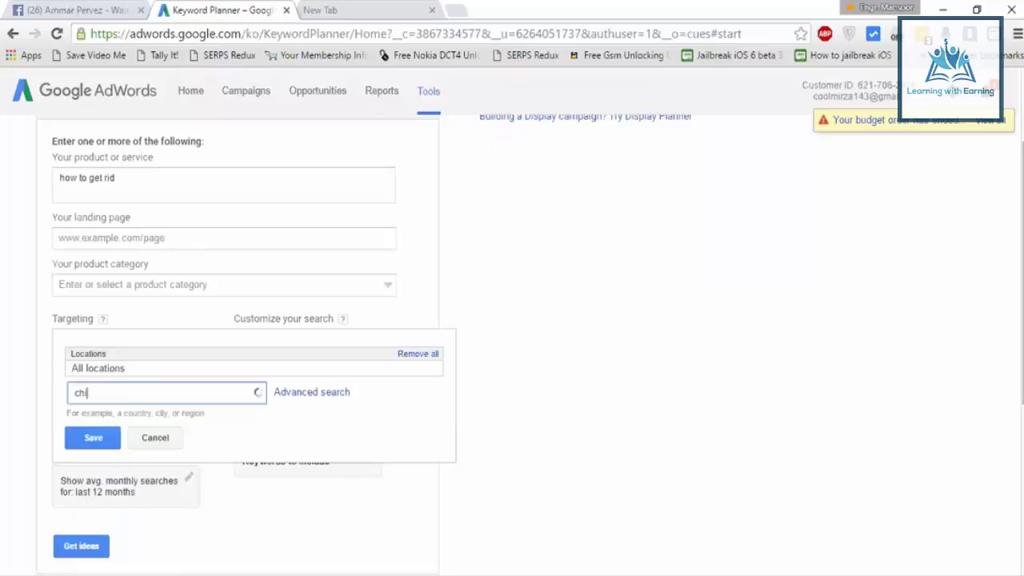
- Set the targeted location to the country United States, save it and get the keyword ideas
text(unit)
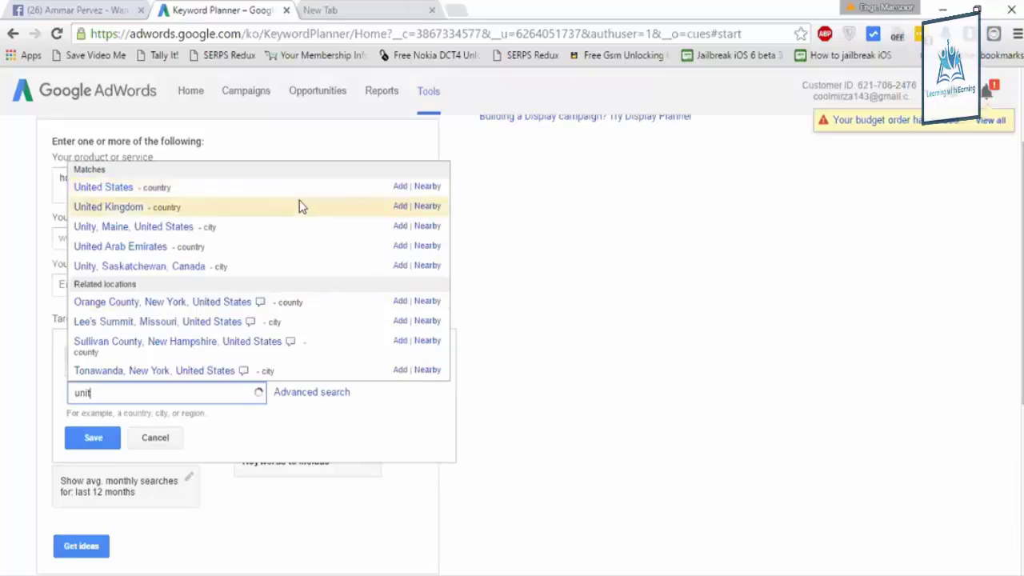
click(399, 187)
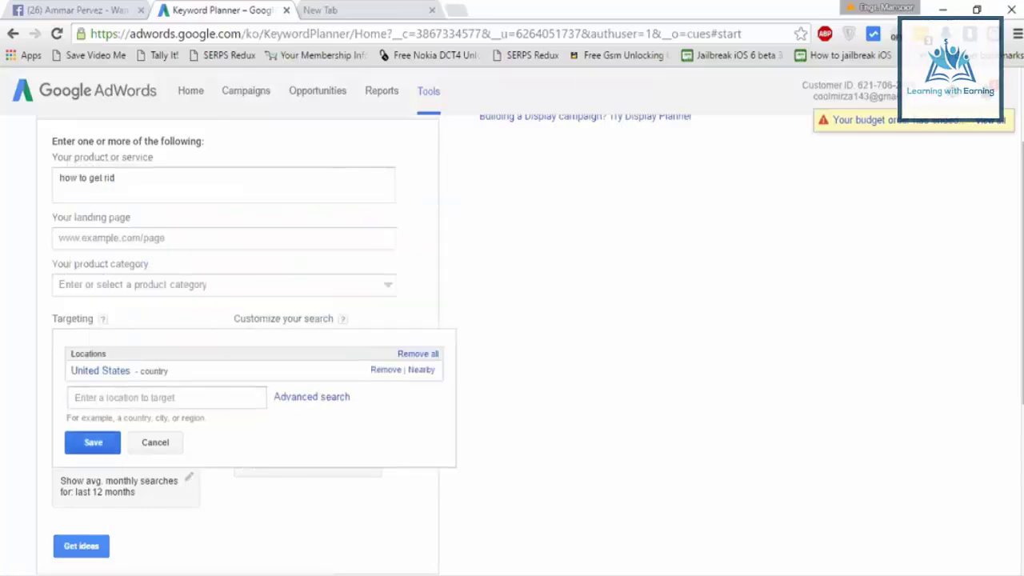
click(93, 442)
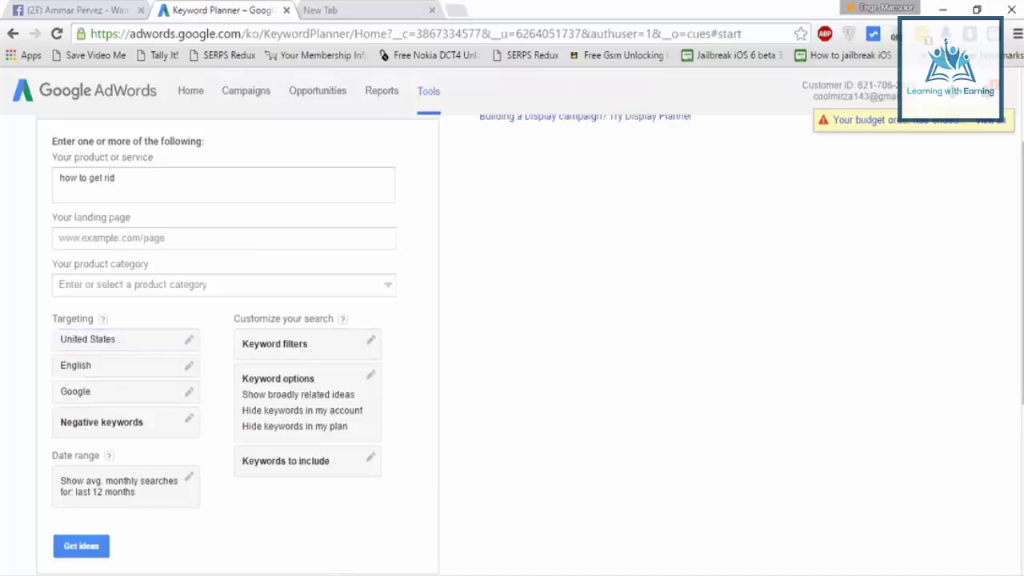
click(83, 549)
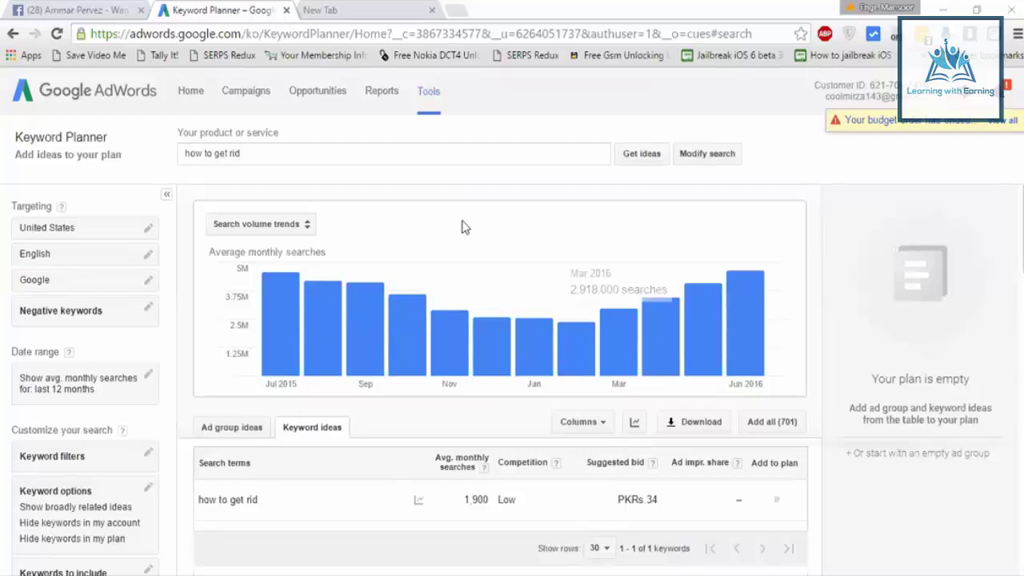
- Copy the keyword idea "get rid of bed bugs" into the product or service search in place of the current phrase and get its ideas
click(304, 156)
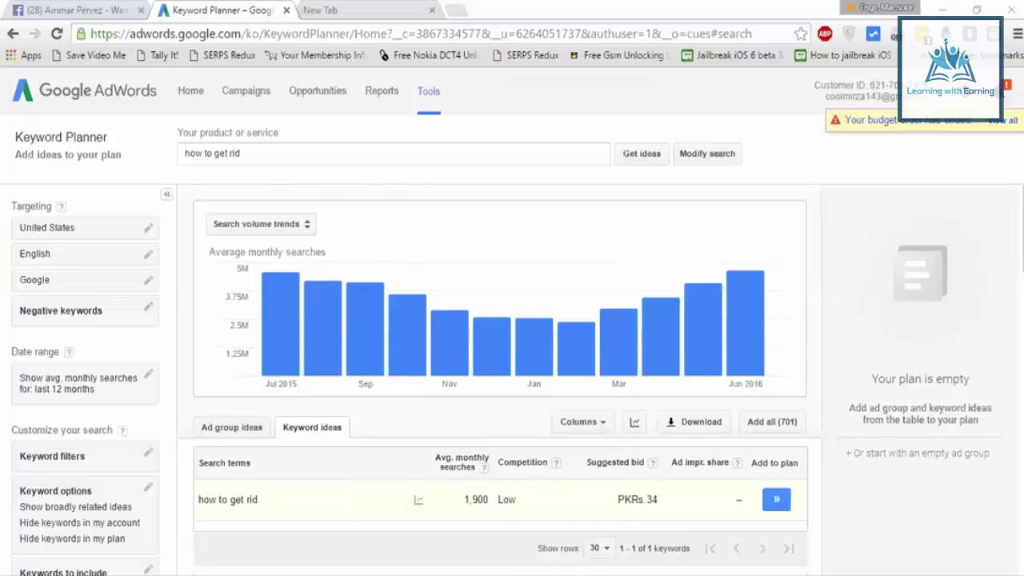
scroll(500, 380, down, 3)
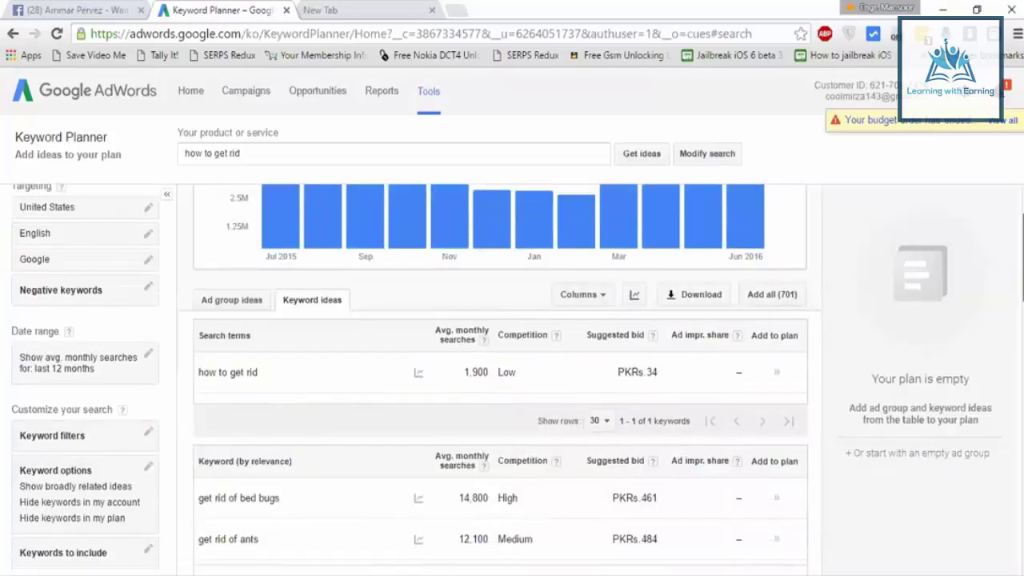
scroll(500, 380, down, 2)
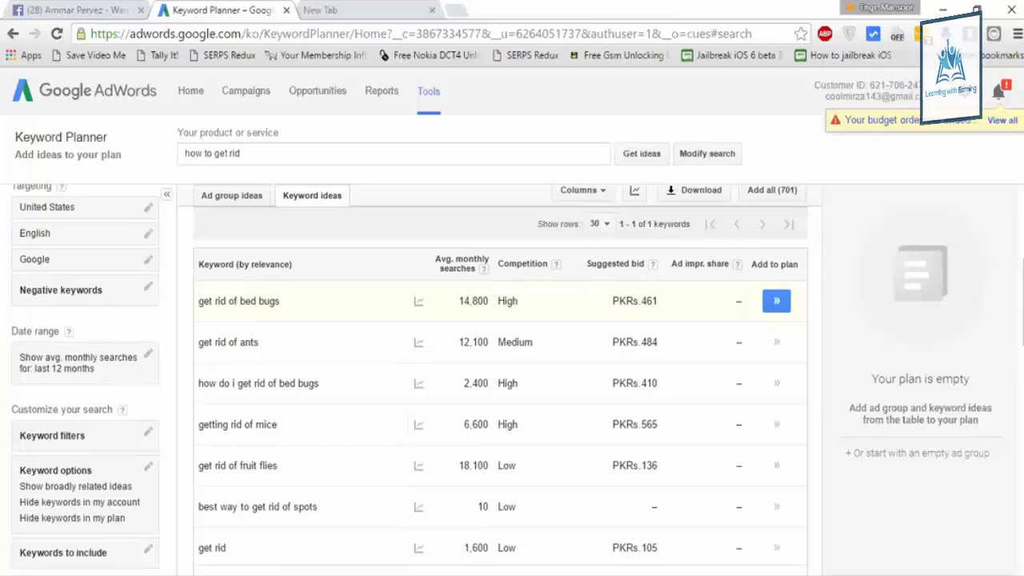
drag(199, 301, 280, 302)
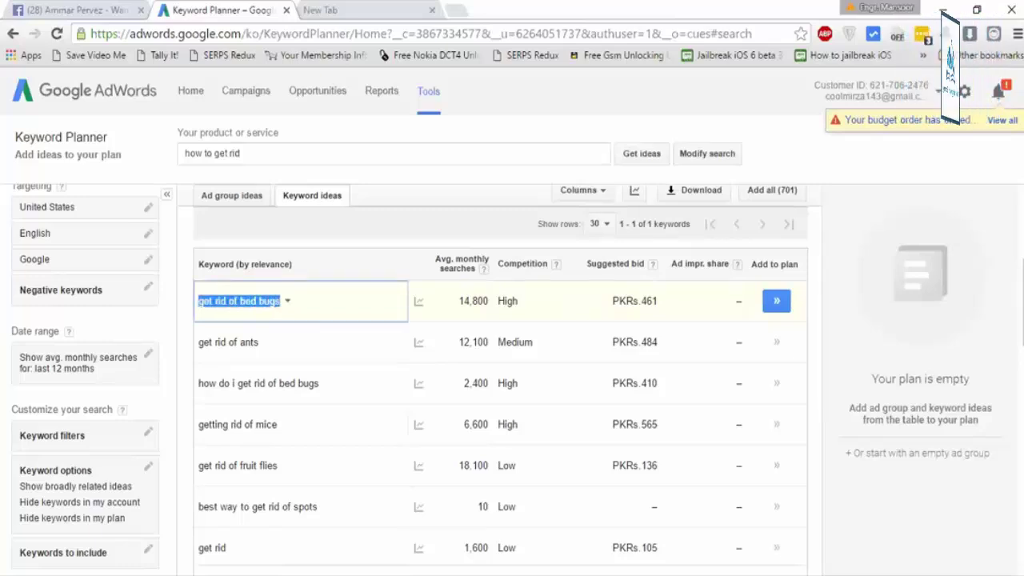
right_click(270, 303)
click(296, 312)
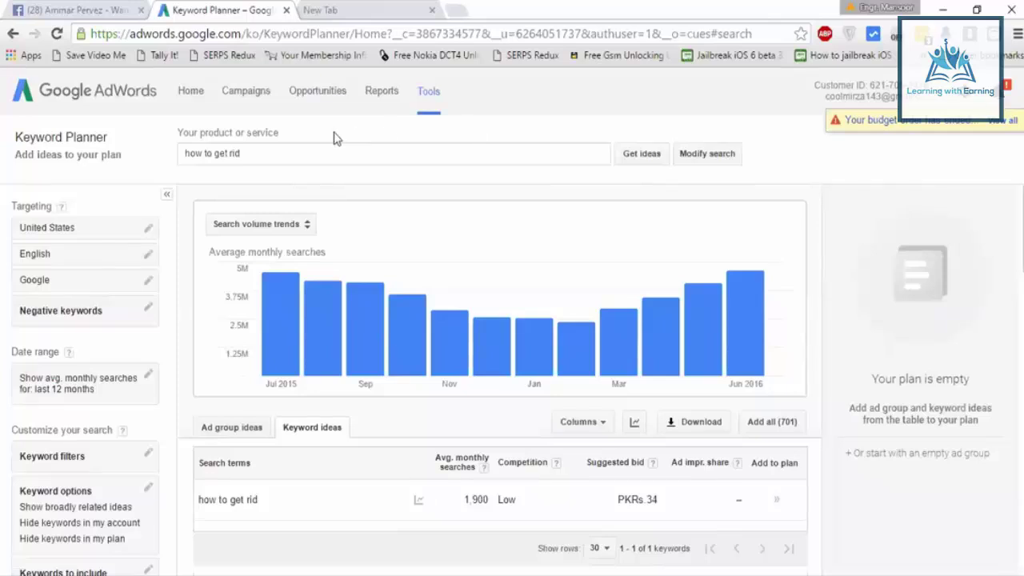
drag(254, 154, 176, 171)
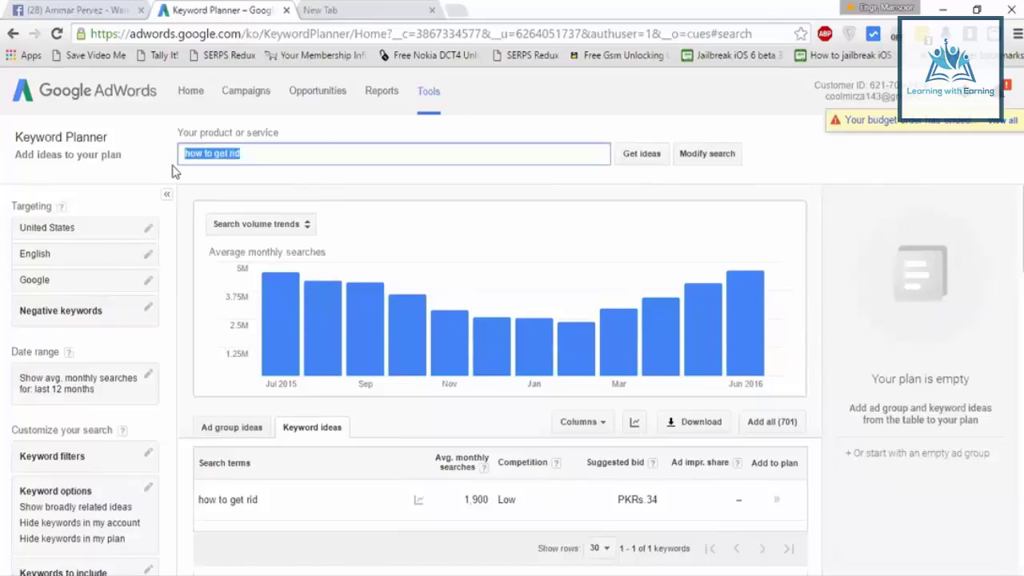
key(ctrl+v)
key(Return)
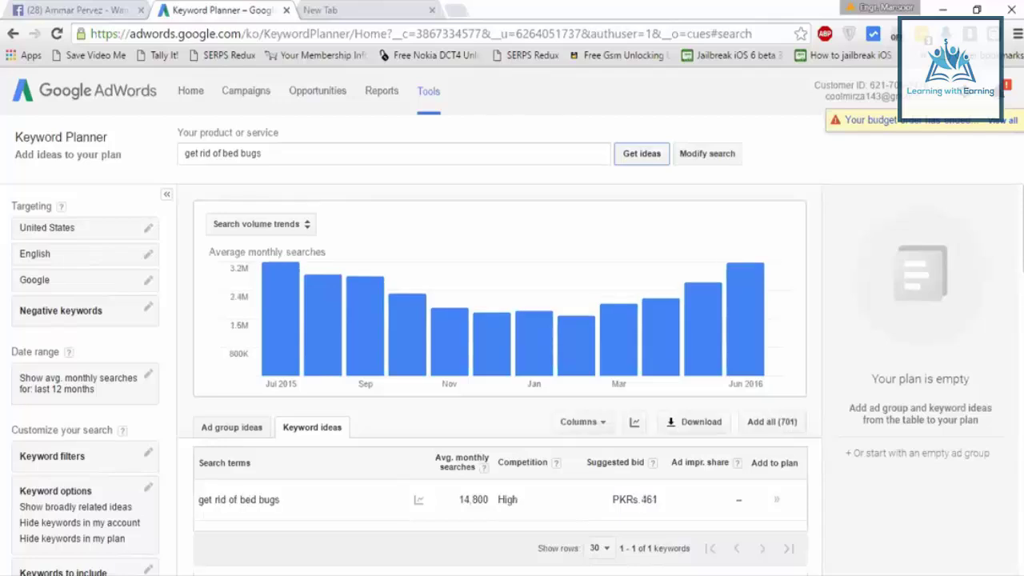
- Examine the keyword ideas related to "get rid of bed bugs", with their average monthly searches and competition
scroll(500, 380, down, 3)
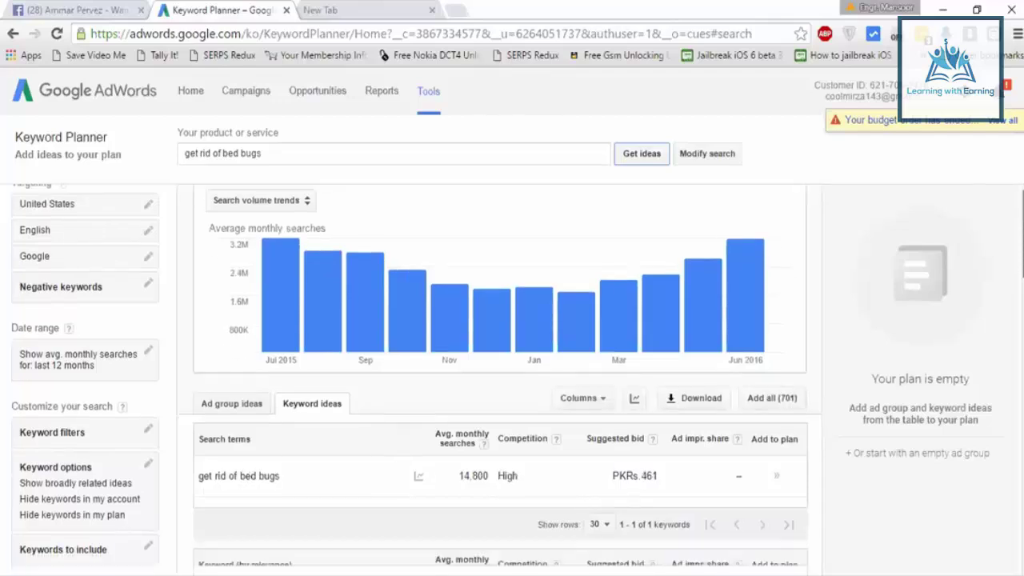
scroll(500, 380, down, 1)
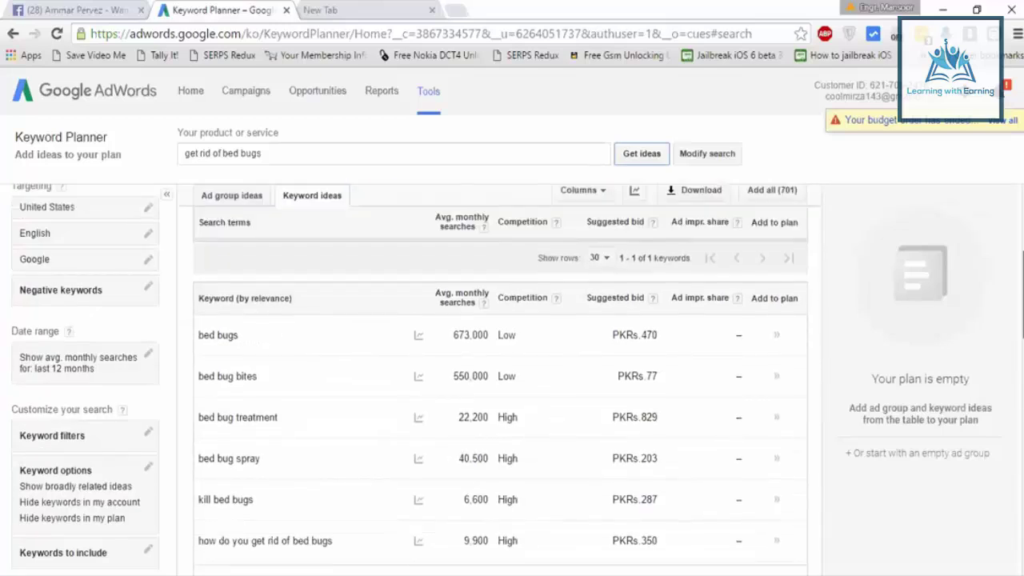
scroll(500, 380, down, 1)
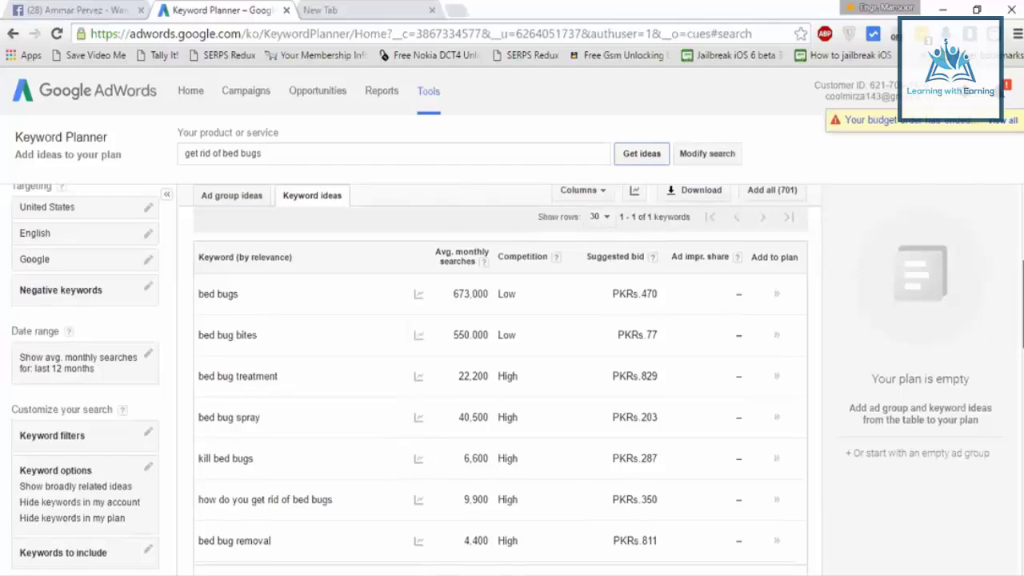
scroll(500, 380, up, 1)
scroll(500, 396, down, 1)
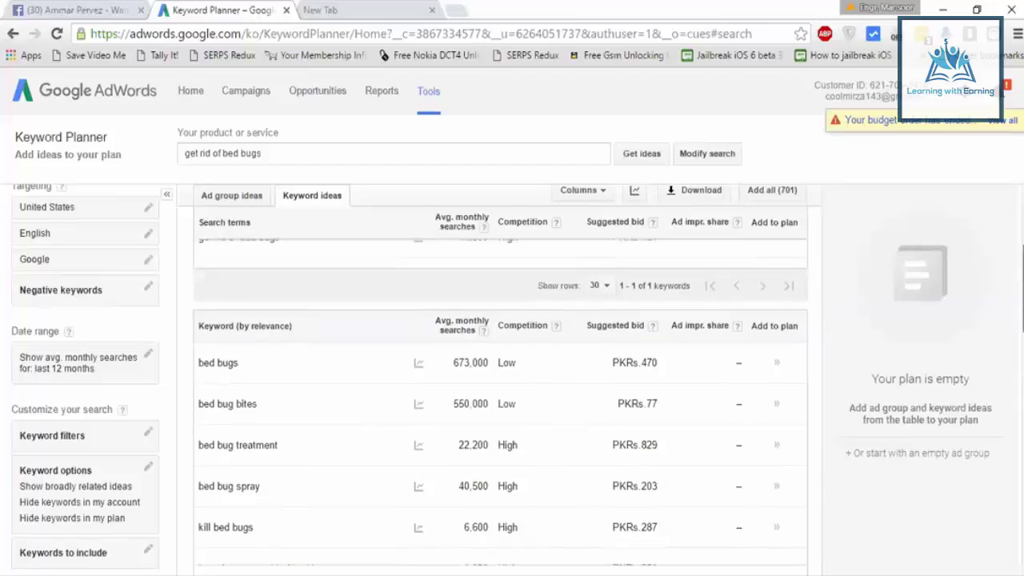
- Search Google for "plumber in new york" in the empty browser tab
click(361, 17)
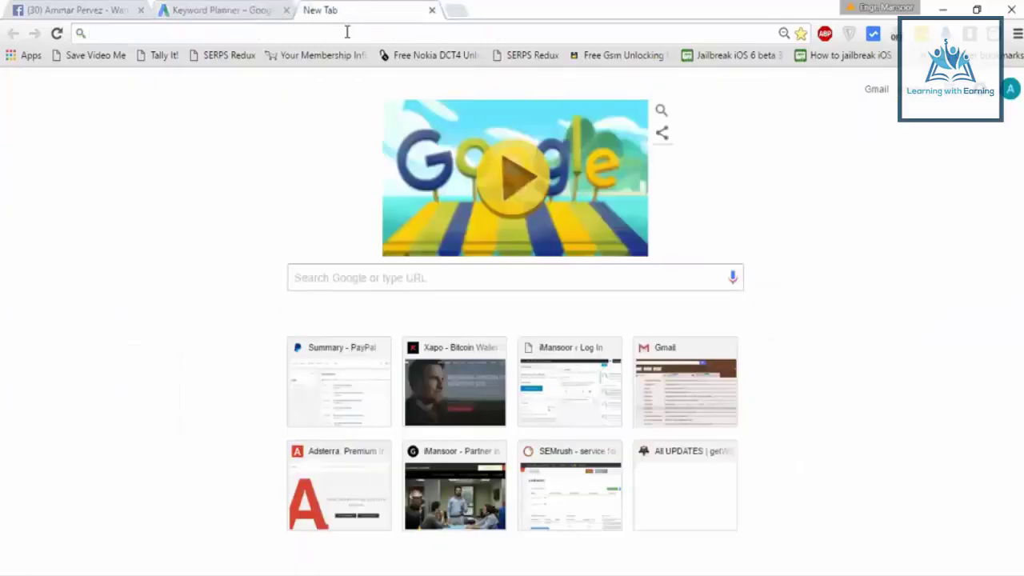
text(plumber in)
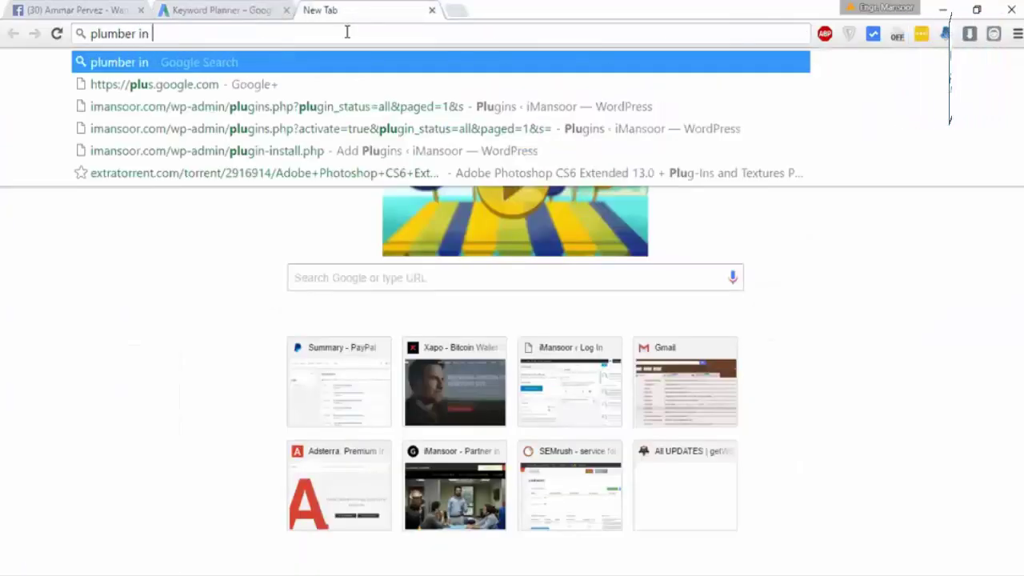
text( new)
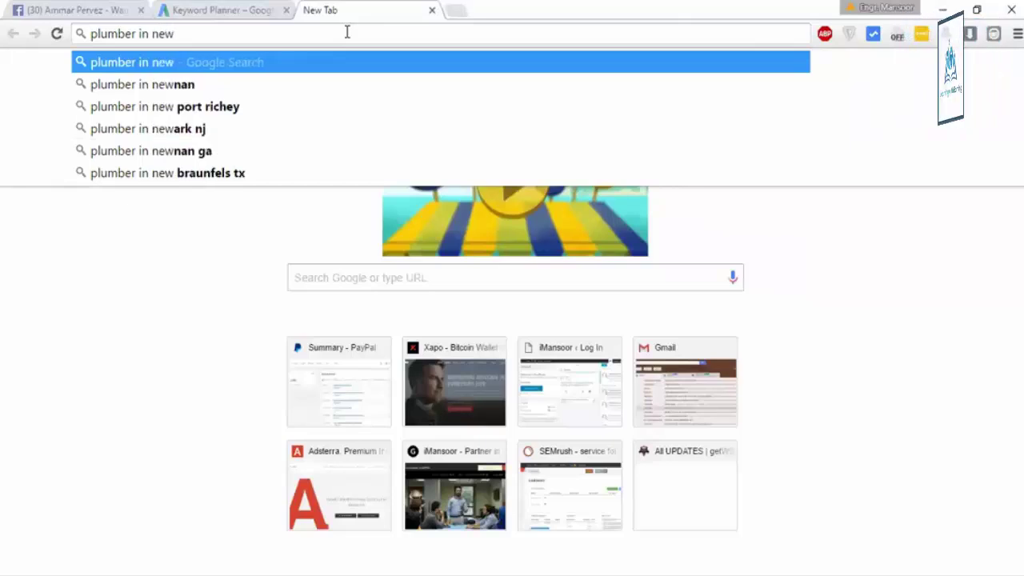
text( york)
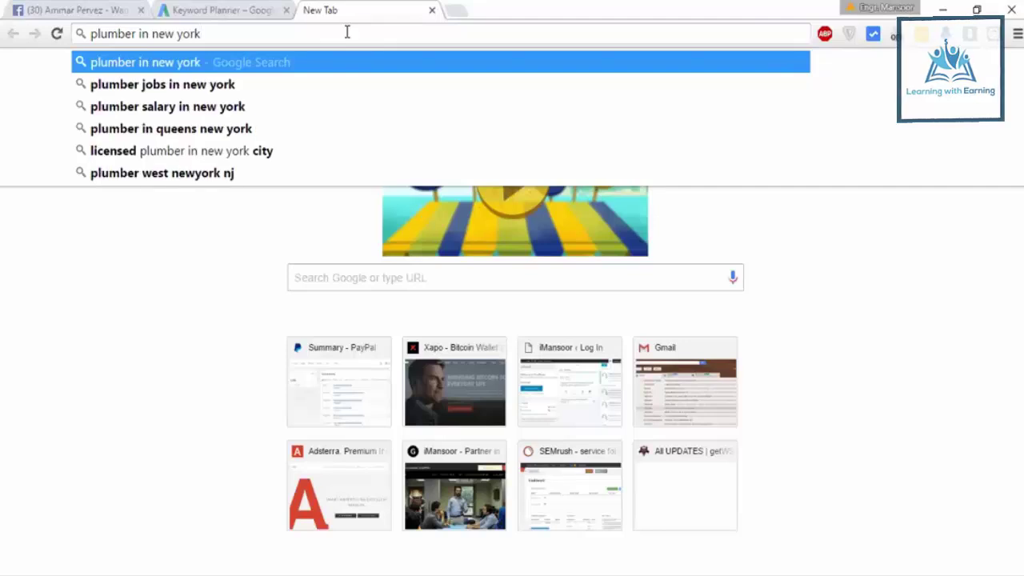
key(Return)
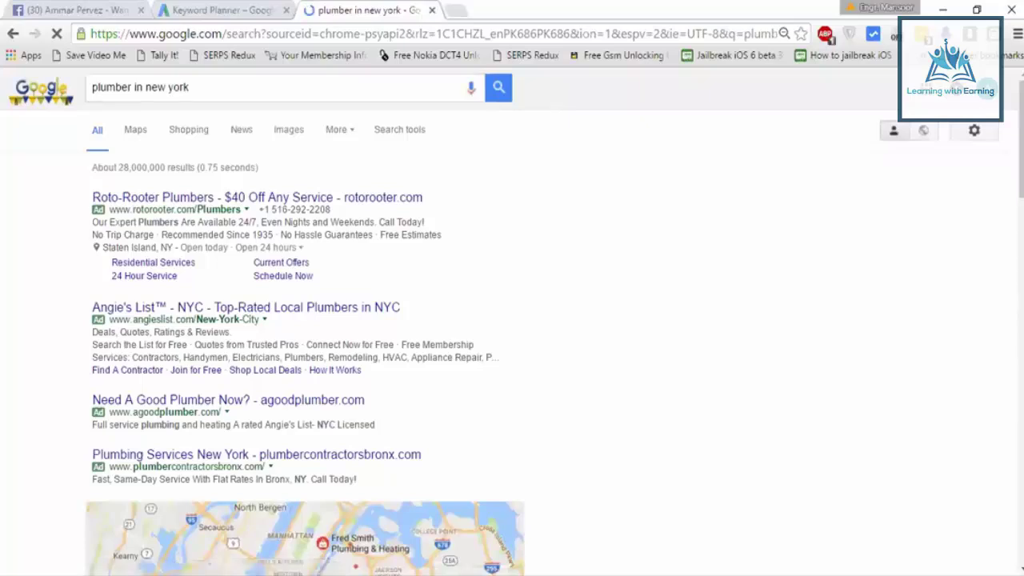
- Examine the Google results for "plumber in new york", including the ads, the local map listings and the organic results
click(213, 90)
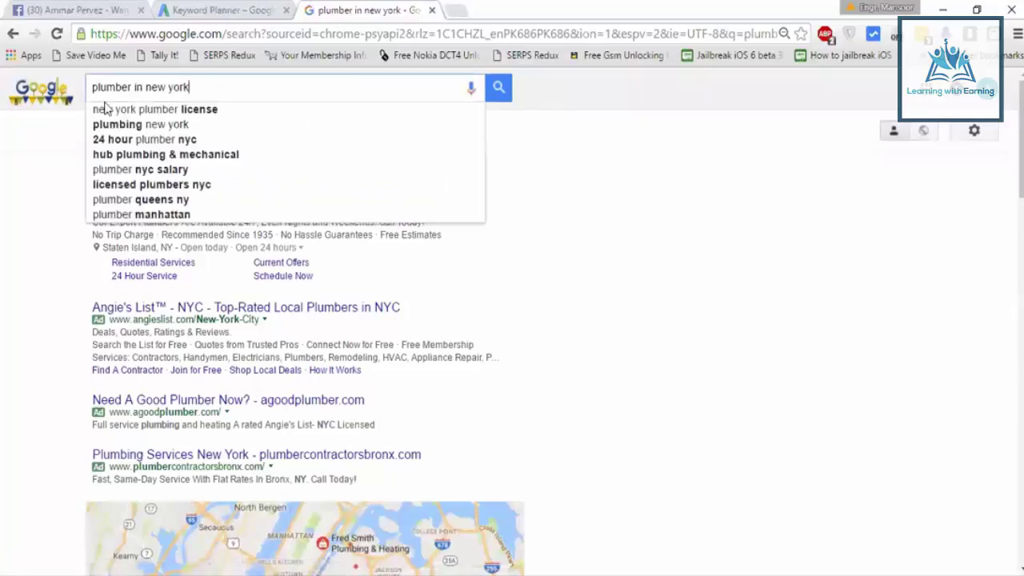
click(64, 128)
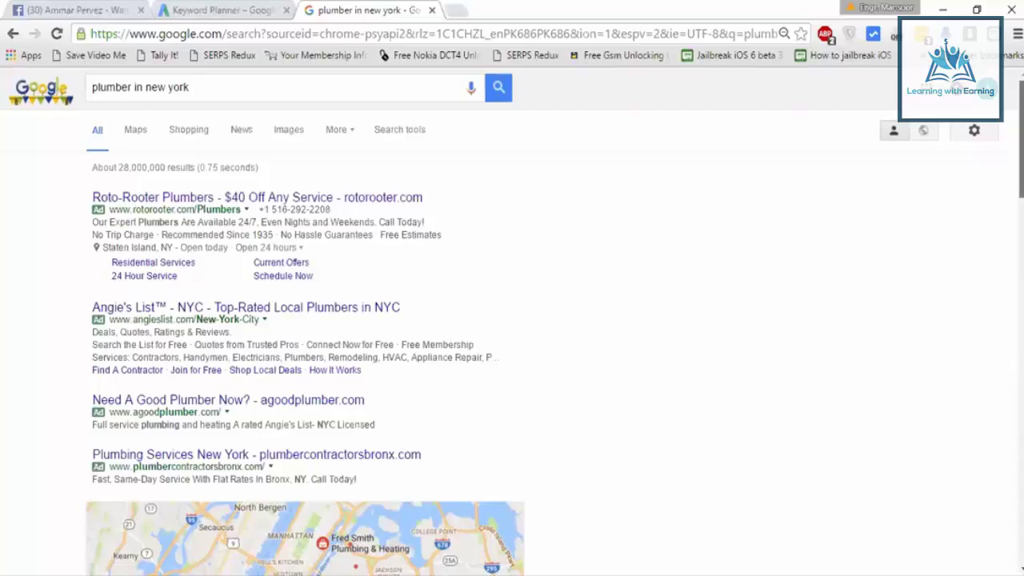
scroll(512, 320, down, 3)
scroll(304, 320, down, 3)
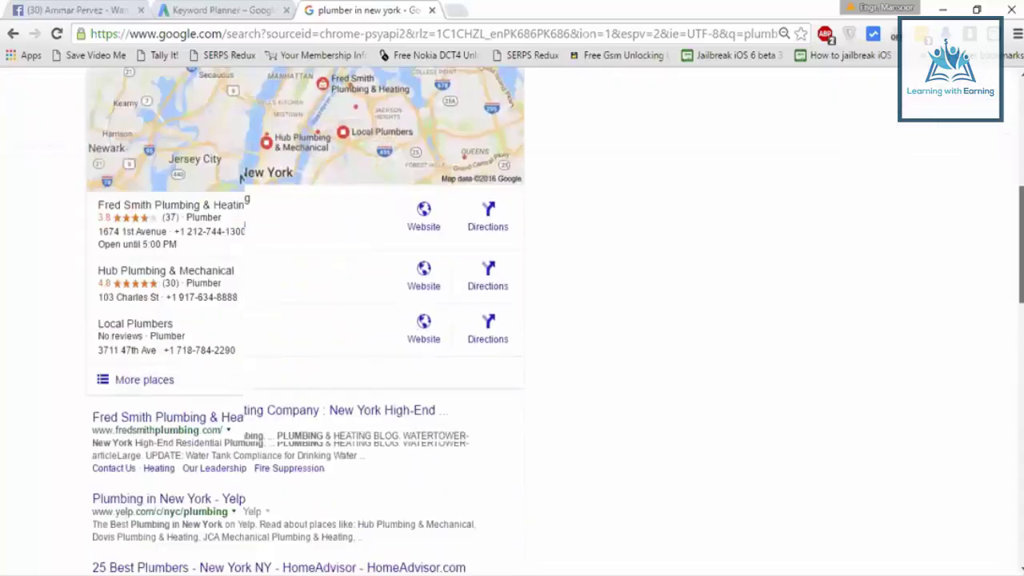
scroll(241, 178, down, 3)
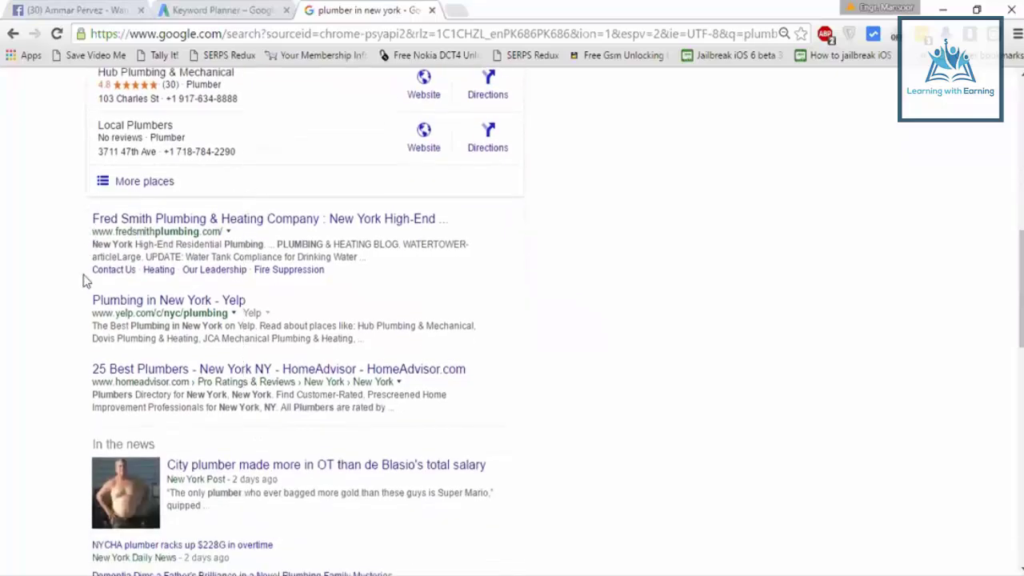
scroll(88, 232, up, 6)
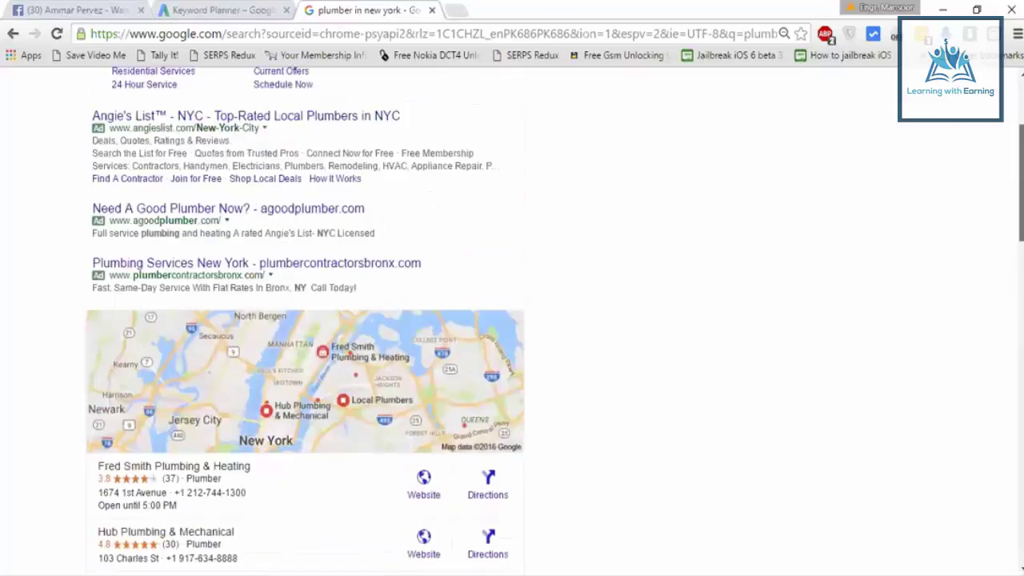
scroll(304, 320, up, 2)
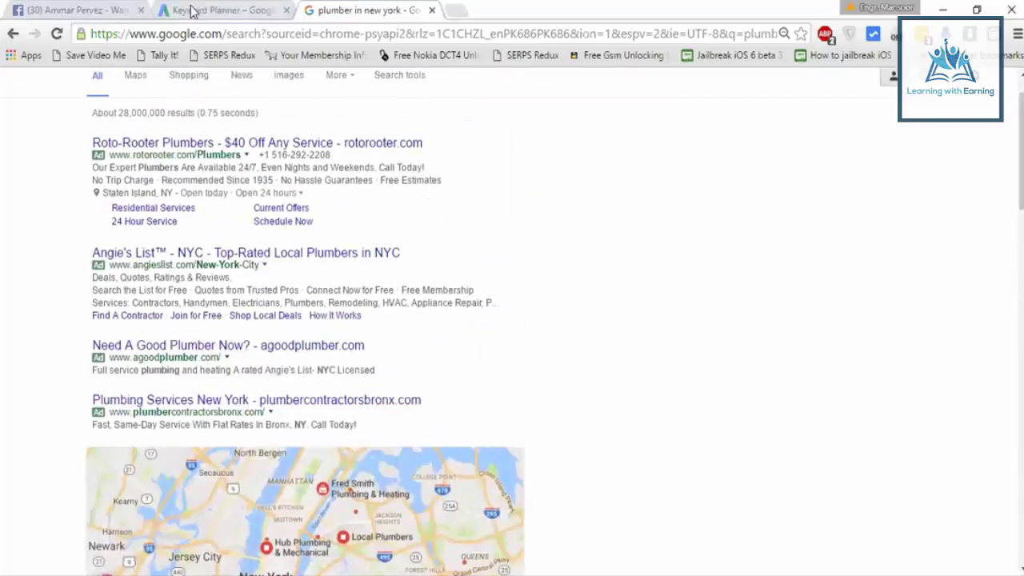